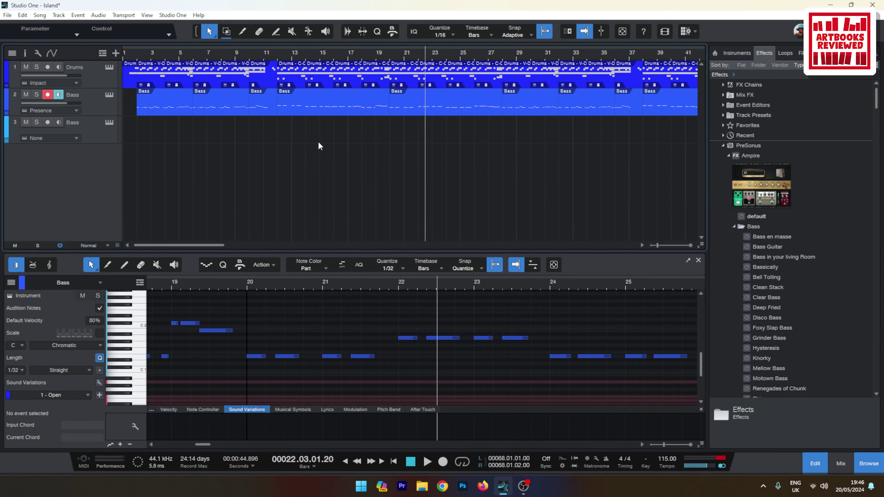
Step: Play the song from bar 1 to hear its sections, then return to the start and zoom out
left_click(135, 54)
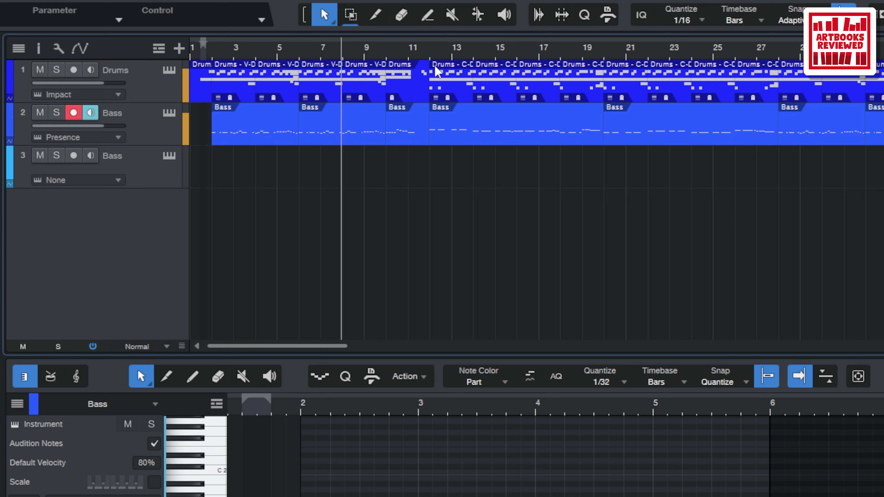
left_click(404, 132)
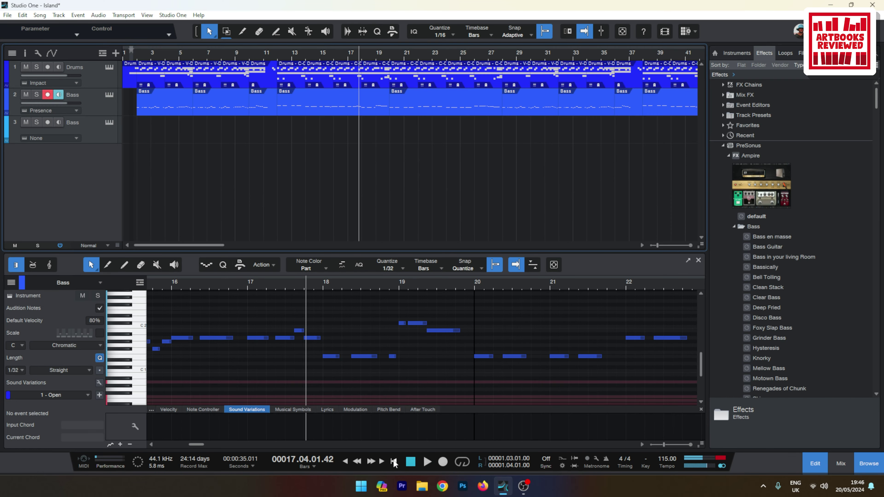
key("space")
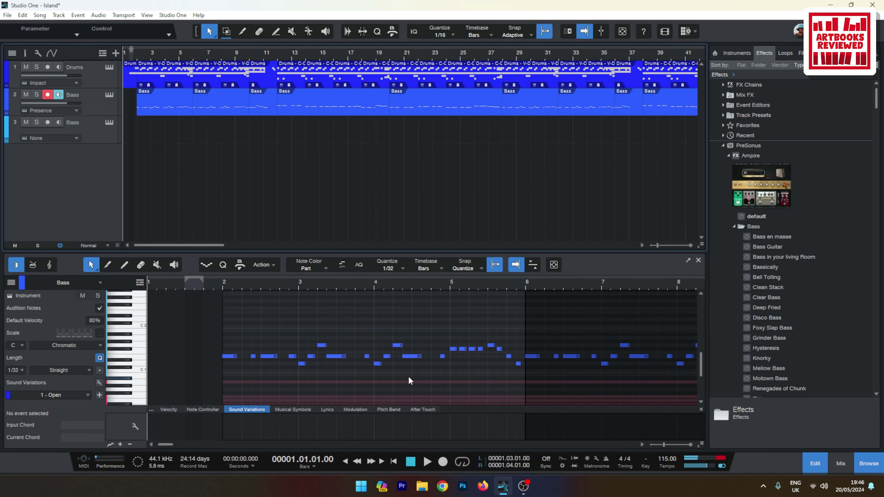
scroll(650, 245, "down", 5)
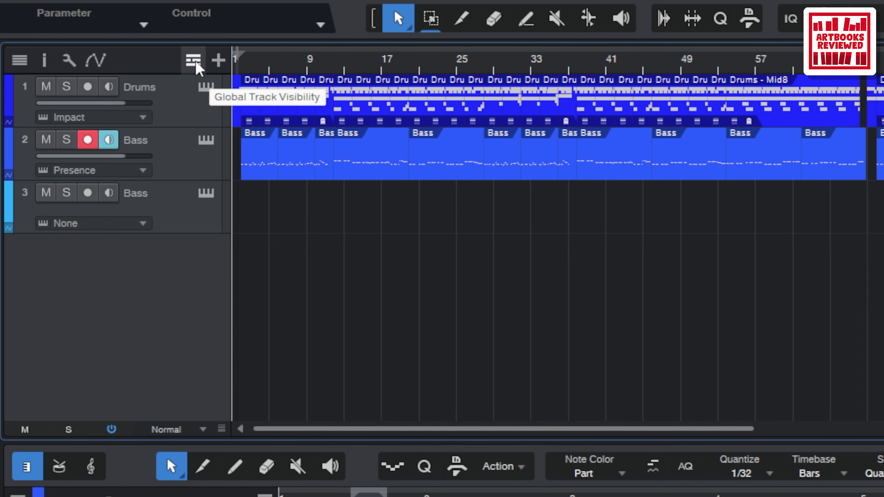
left_click(194, 63)
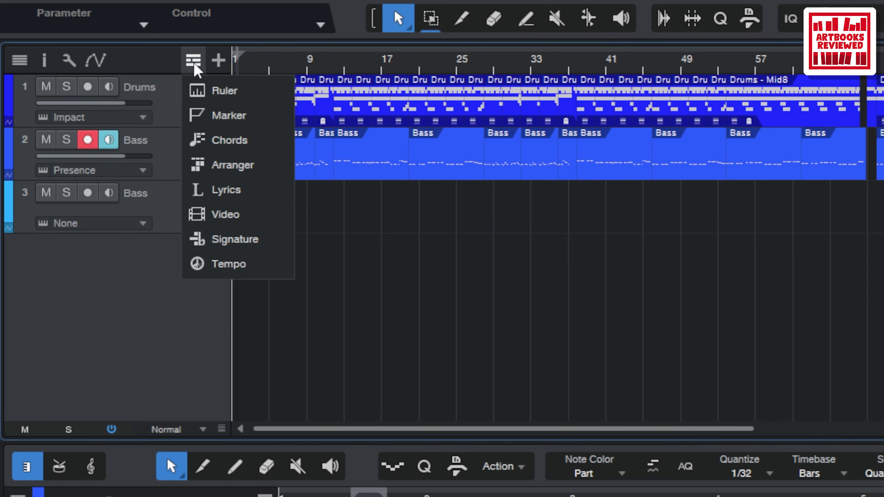
Step: Reveal the Marker track above Drums and Bass, showing its Start marker at bar 1
left_click(227, 115)
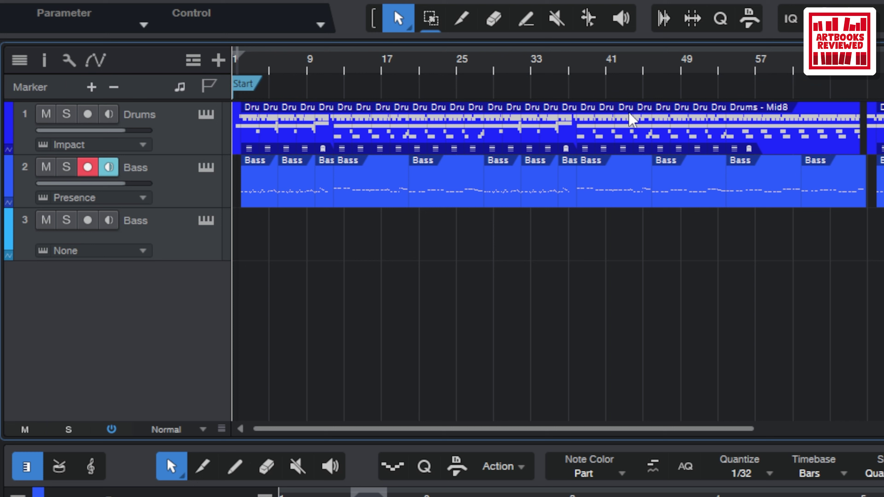
Step: Zoom in and insert a marker at bar 2 named Verse1
key("e")
key("e")
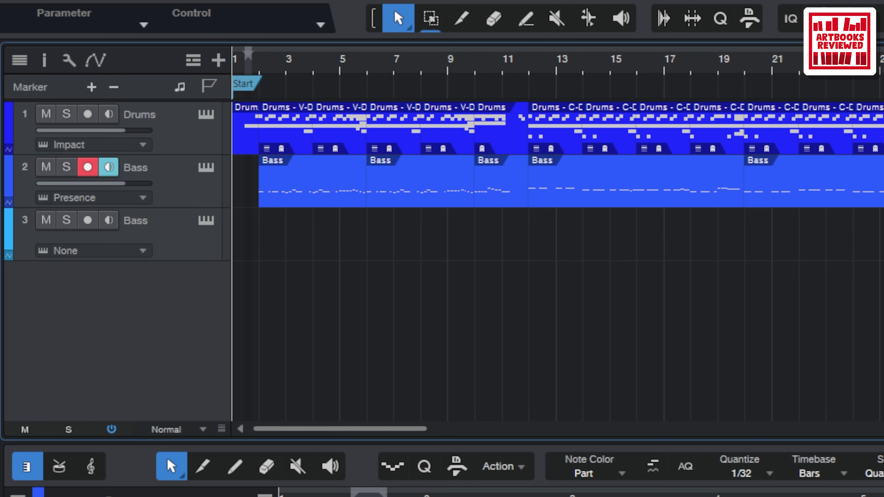
key("e")
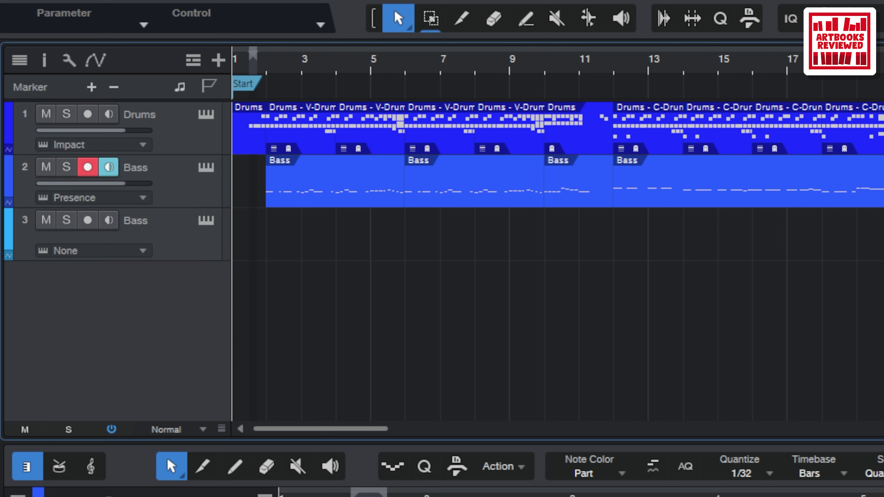
key("shift+Insert")
type("Verse")
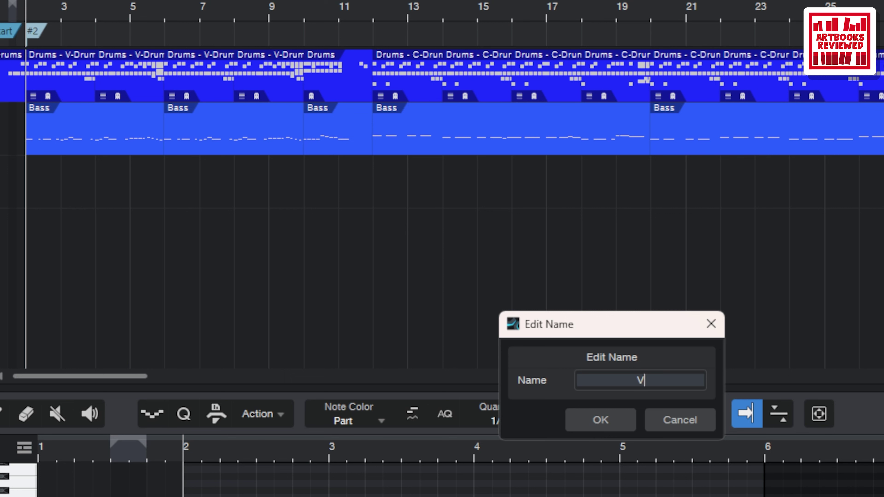
key("BackSpace")
key("BackSpace")
key("BackSpace")
type("rse")
key("Return")
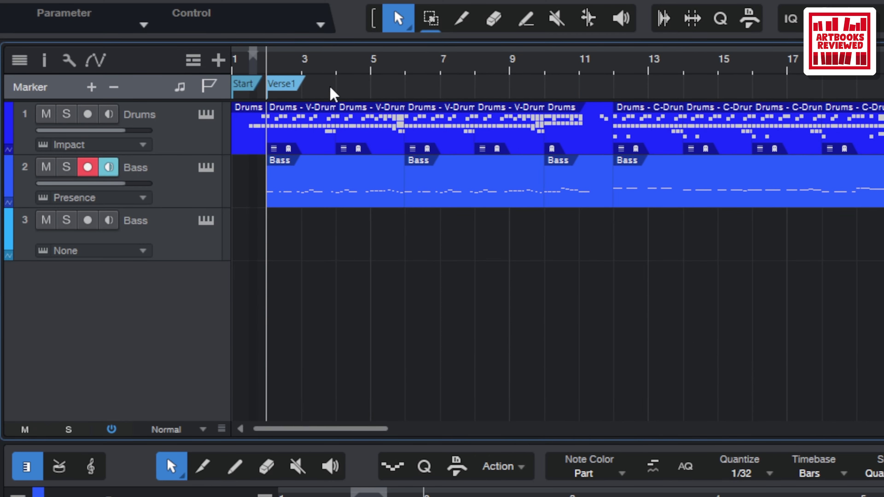
Step: Add a marker at bar 12 named Chorus1
left_click(613, 61)
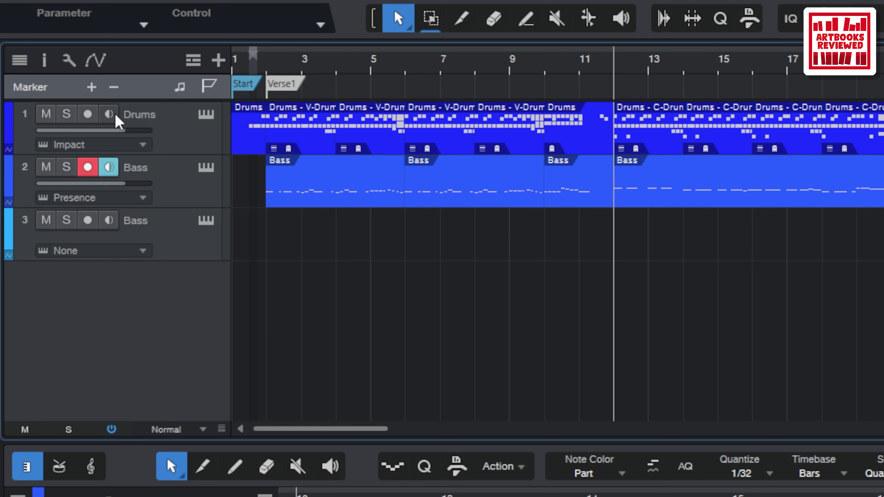
left_click(92, 87)
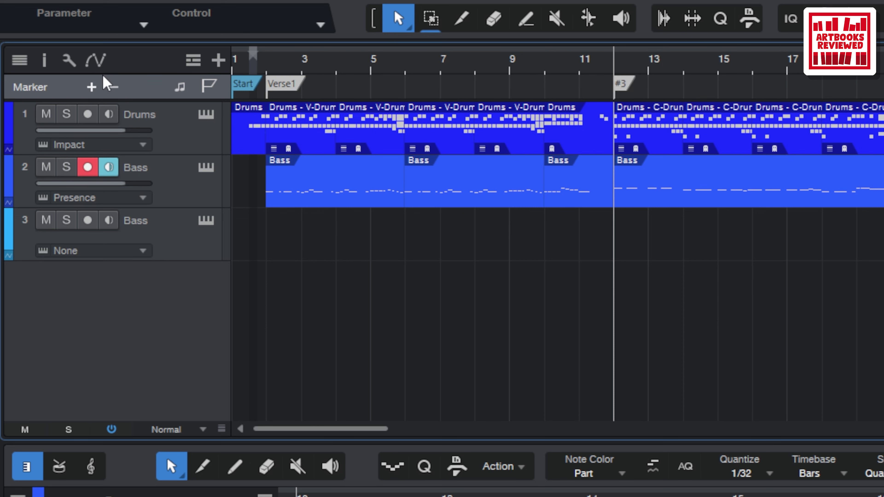
double_click(626, 88)
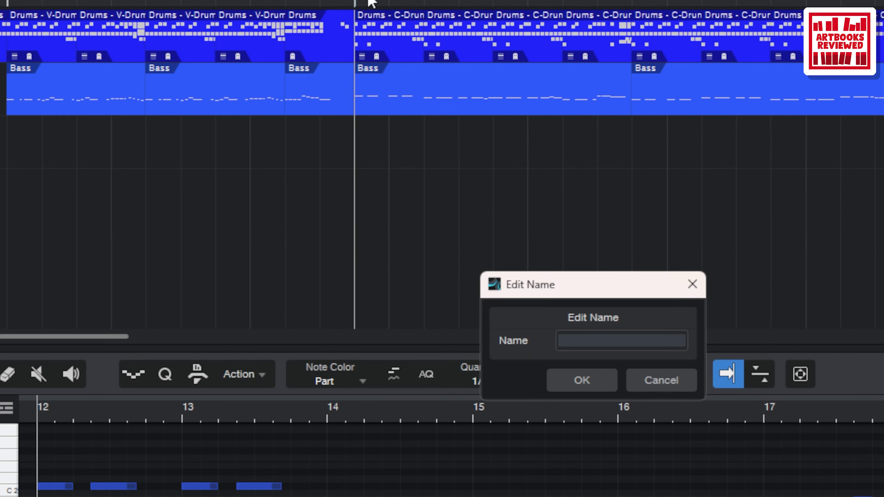
type("Ch")
type("orus")
key("Return")
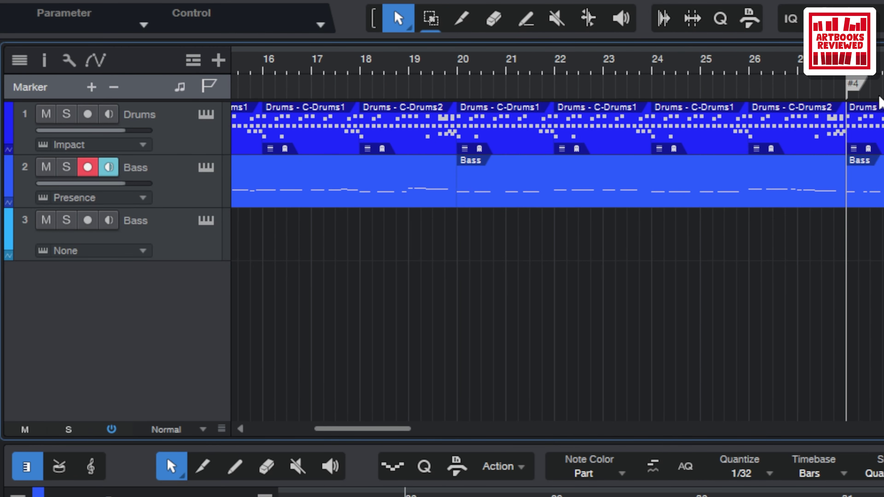
double_click(852, 88)
type("V")
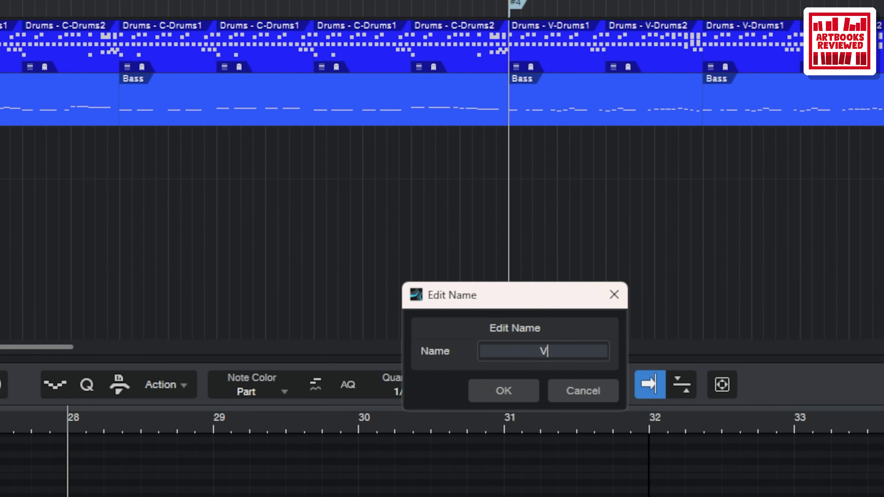
Step: Name the new marker at bar 38 Chorus2
type("Chorus2")
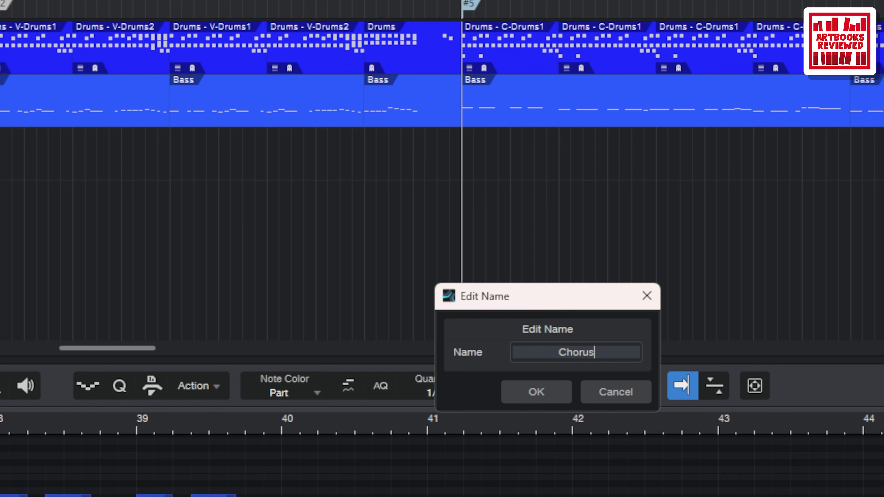
key("Return")
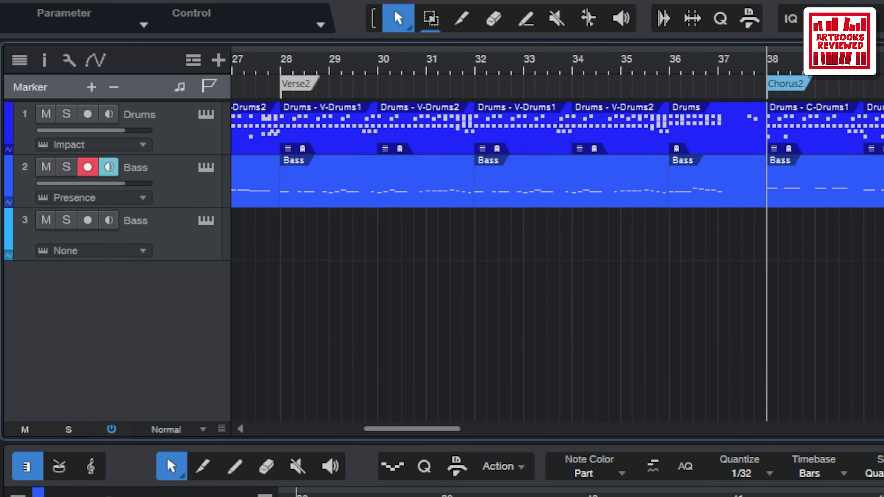
Step: Locate bar 54 and insert a marker there named Middle8
left_click_drag(453, 430, 509, 448)
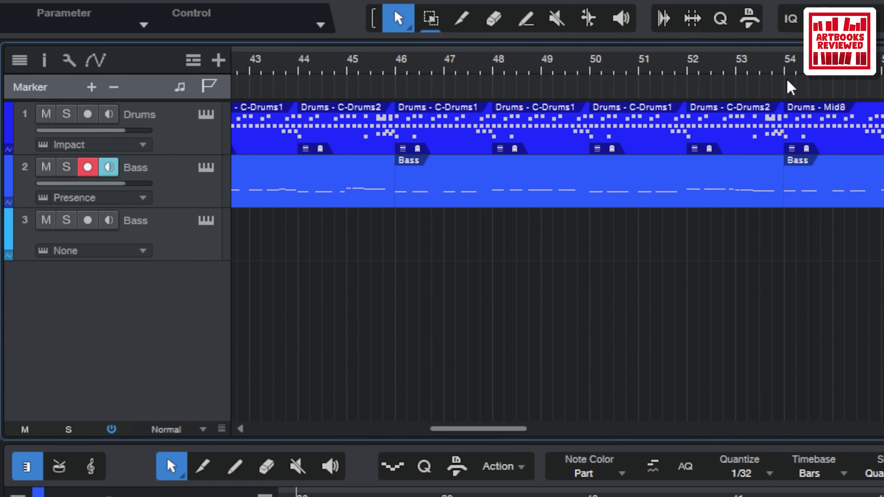
key("space")
left_click(785, 64)
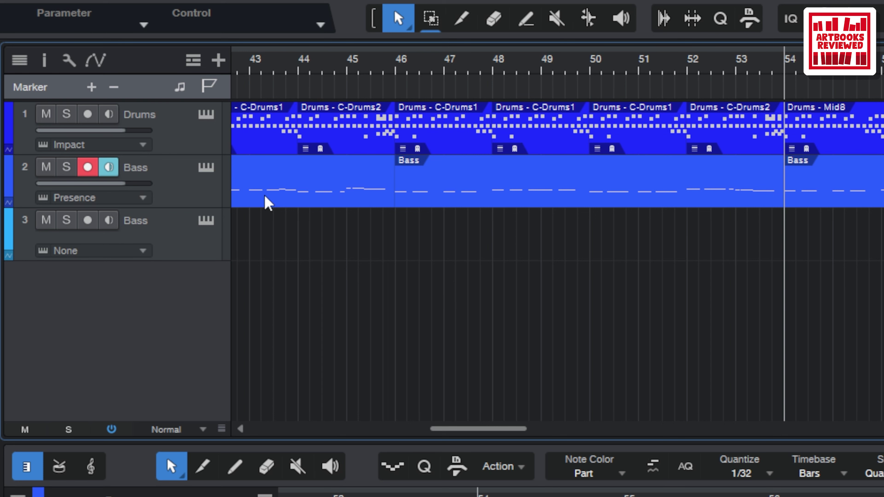
left_click(92, 87)
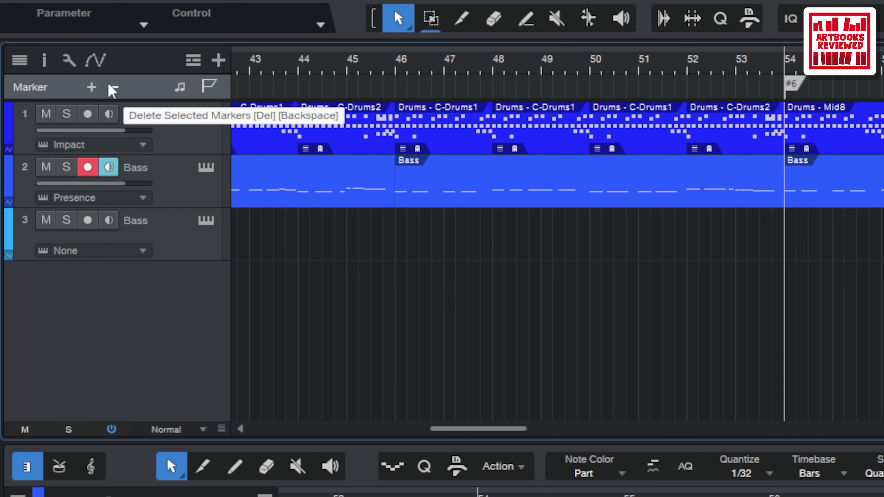
double_click(794, 84)
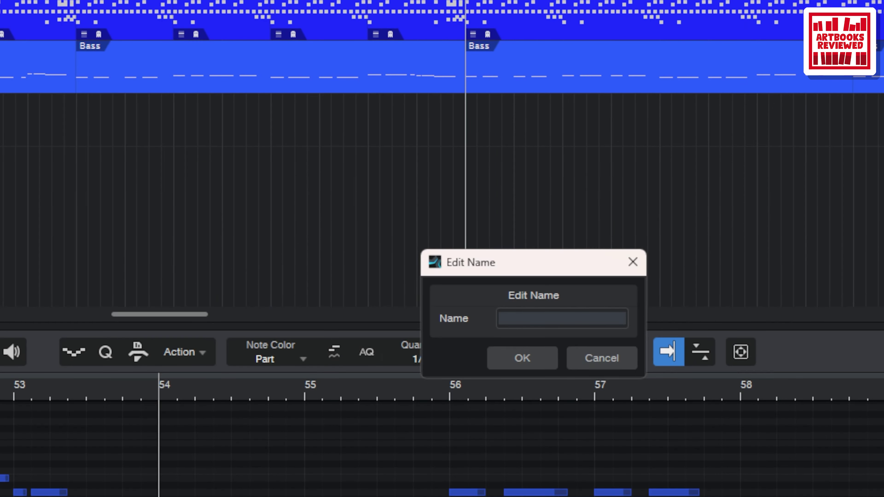
type("Middle8")
key("Return")
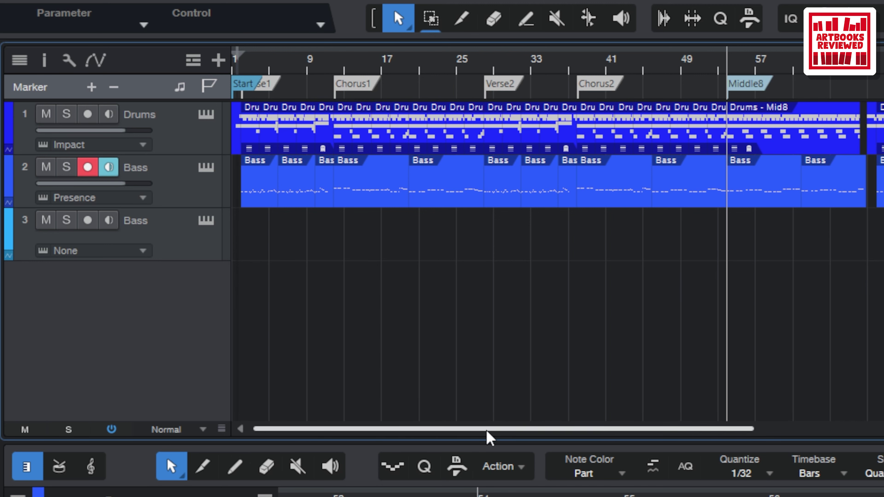
key("e")
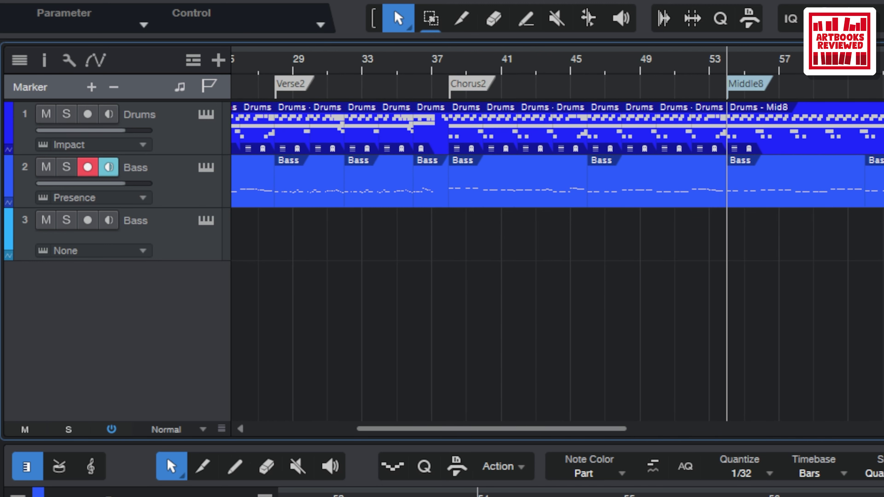